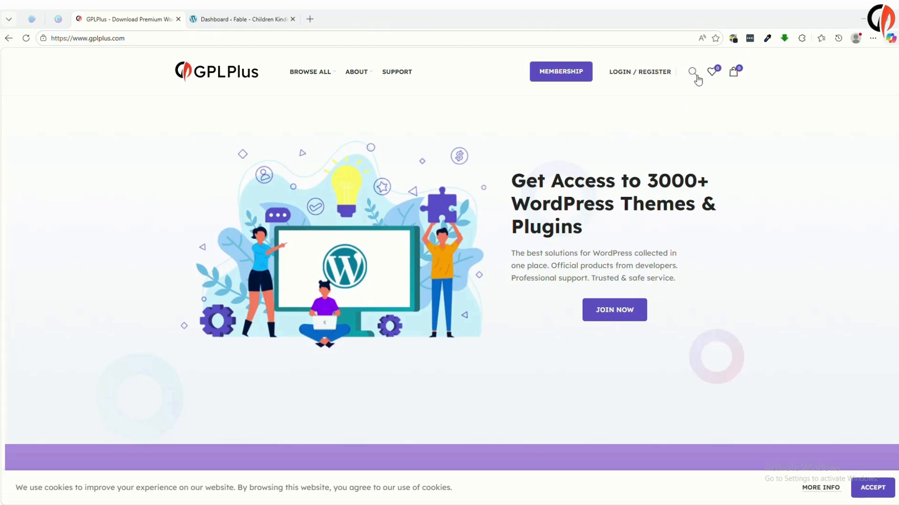
# Search GPLPlus for Delogis and open the product page of the Psychology & Counseling WordPress theme.
pyautogui.write('Delogis')
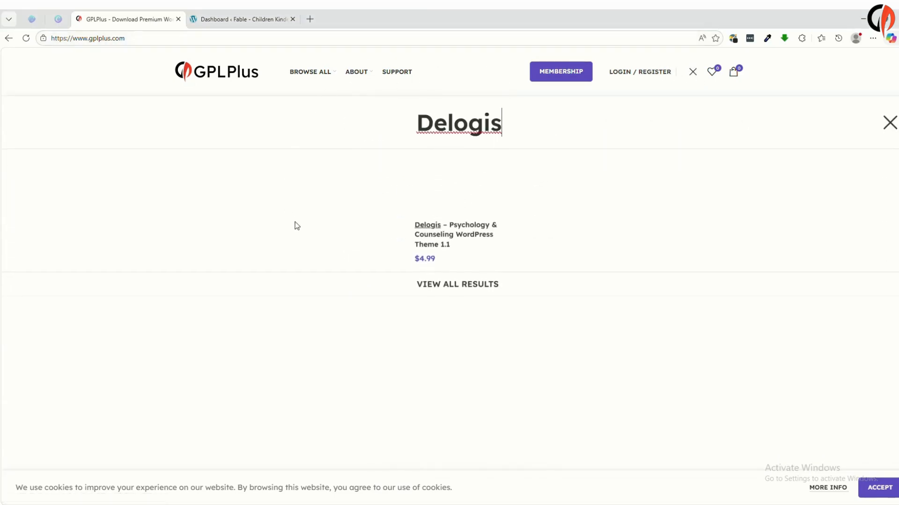
pyautogui.click(487, 209)
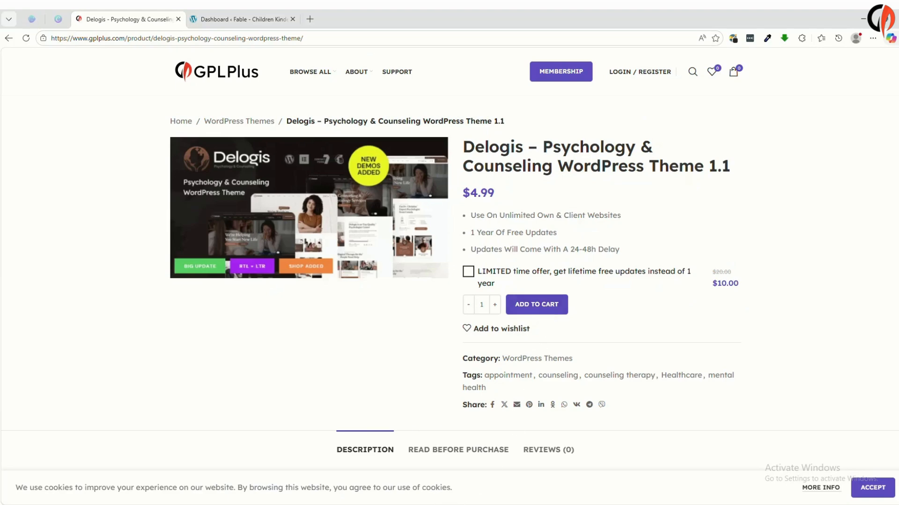
# Switch to File Explorer and extract the CXJR-delogis-psychology-counseling-wordpress-theme.1.1 archive into its own folder on the Desktop.
pyautogui.click(413, 504)
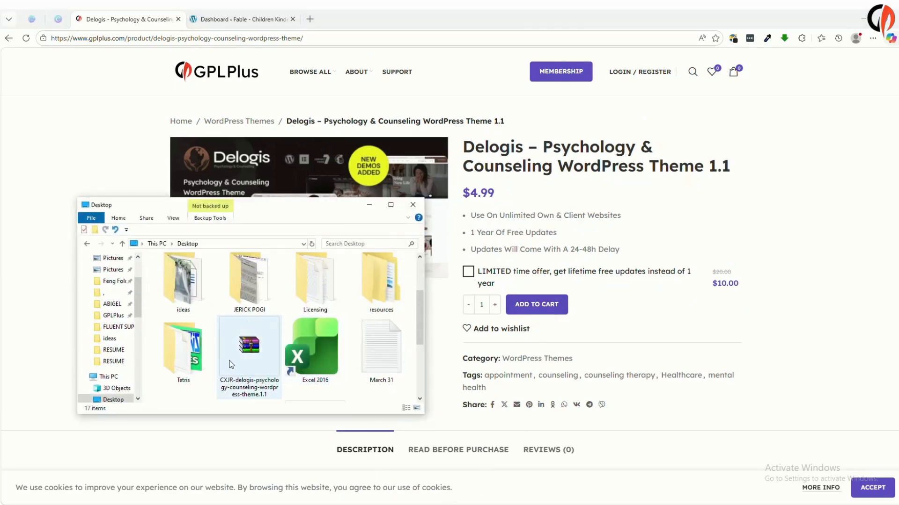
pyautogui.rightClick(243, 361)
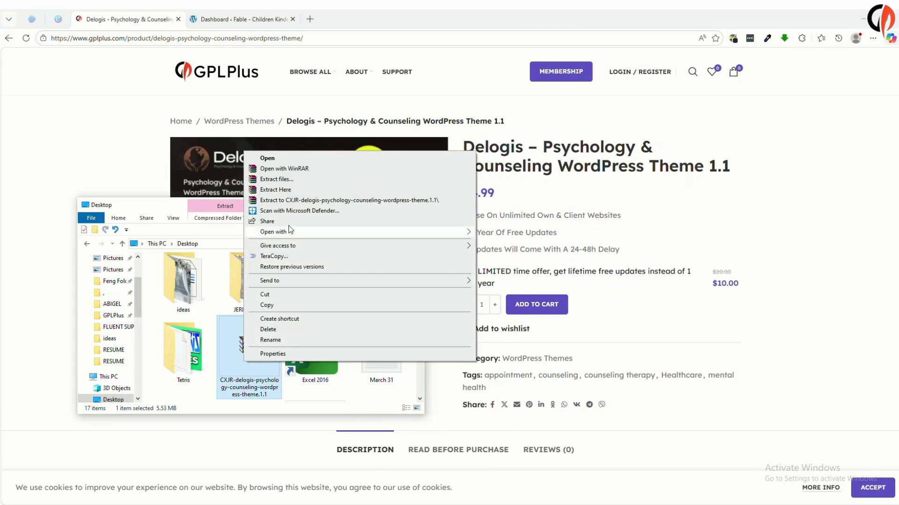
pyautogui.click(280, 178)
pyautogui.click(487, 361)
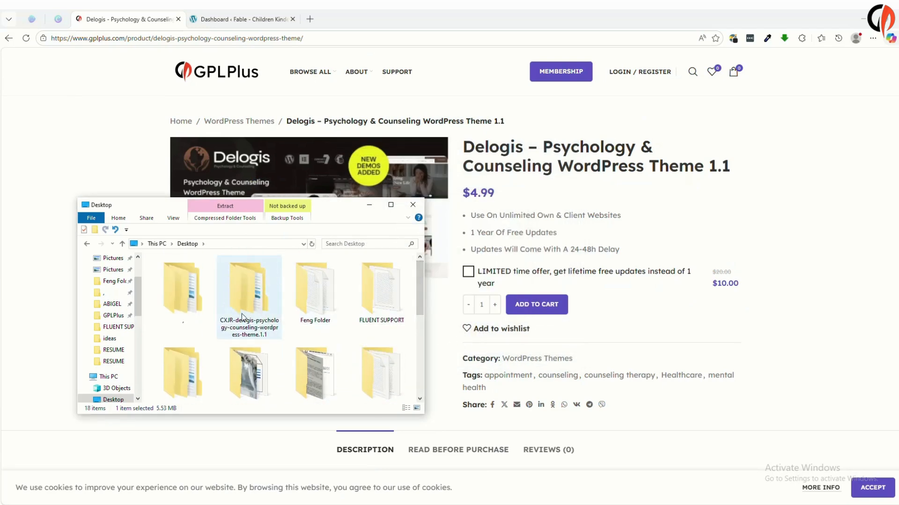
# Open the extracted theme folder and its delogis-wp-full subfolder to view the package contents.
pyautogui.click(254, 310)
pyautogui.doubleClick(253, 310)
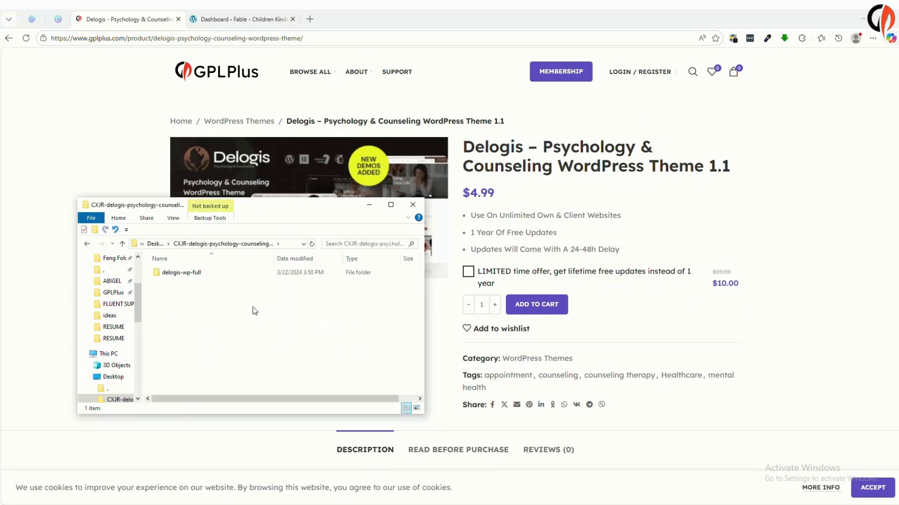
pyautogui.click(183, 275)
pyautogui.doubleClick(183, 275)
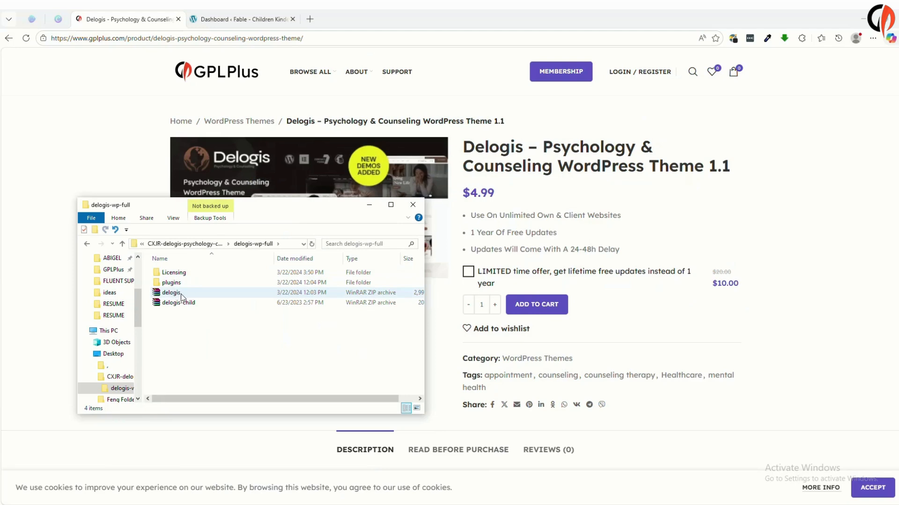
# Switch to the WordPress admin in the browser and open the upload form for adding a new theme.
pyautogui.click(244, 42)
pyautogui.click(241, 20)
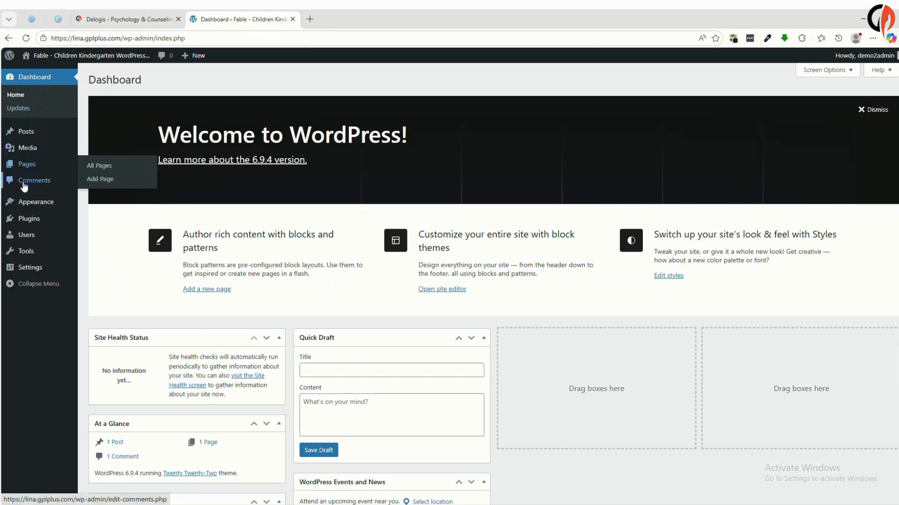
pyautogui.moveTo(29, 206)
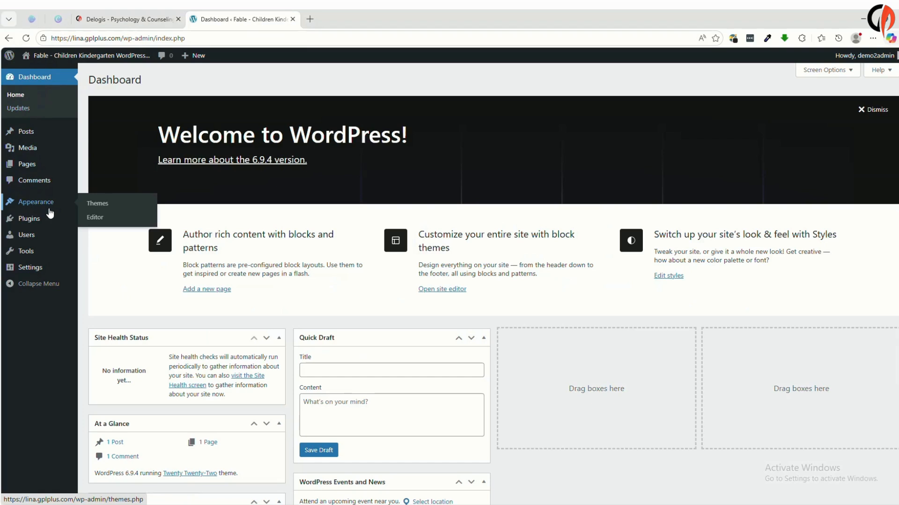
pyautogui.click(92, 206)
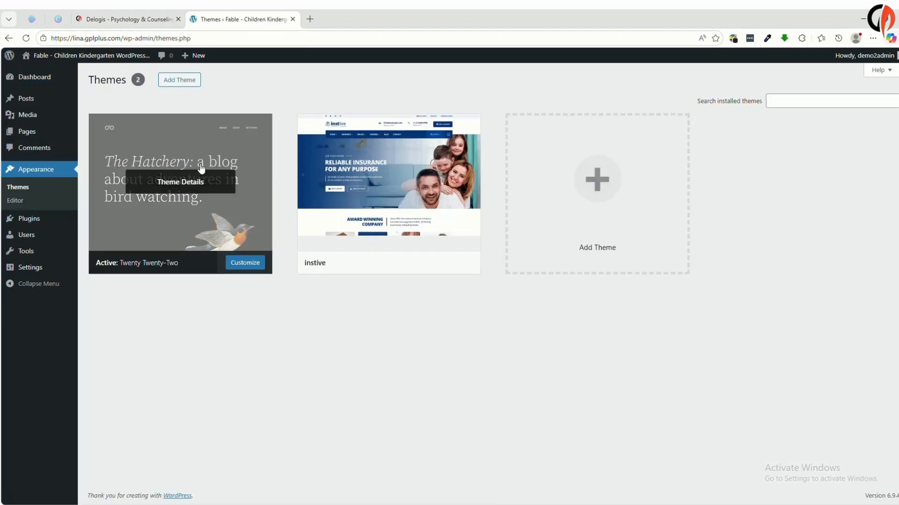
pyautogui.click(195, 85)
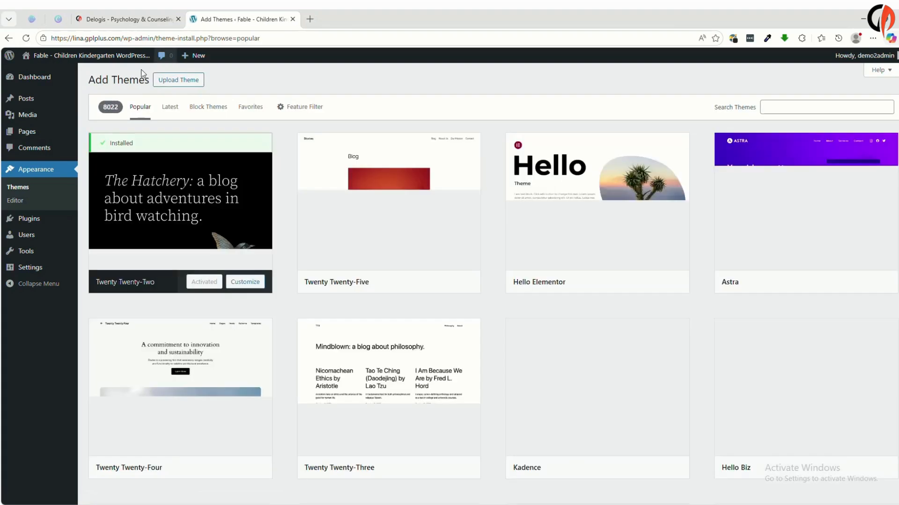
pyautogui.click(182, 82)
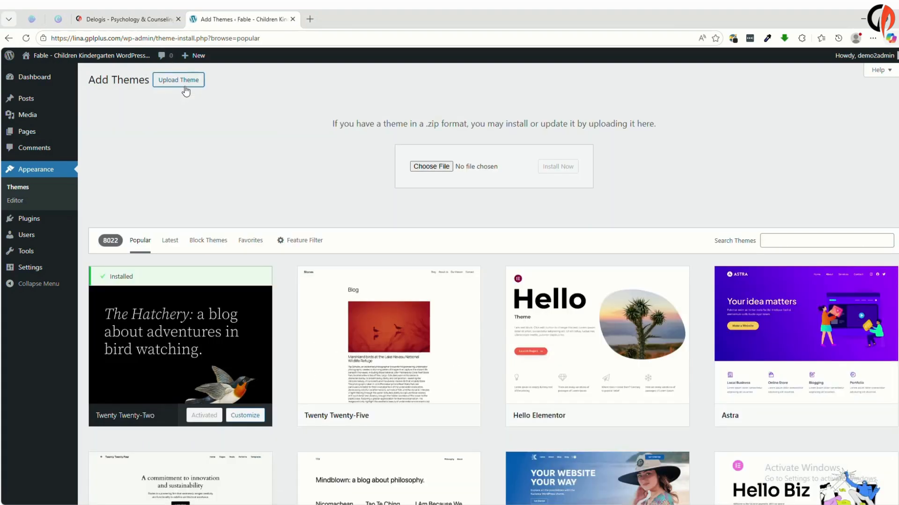
# Install and activate the theme from delogis.zip in the delogis-wp-full folder of the extracted Desktop package.
pyautogui.click(432, 170)
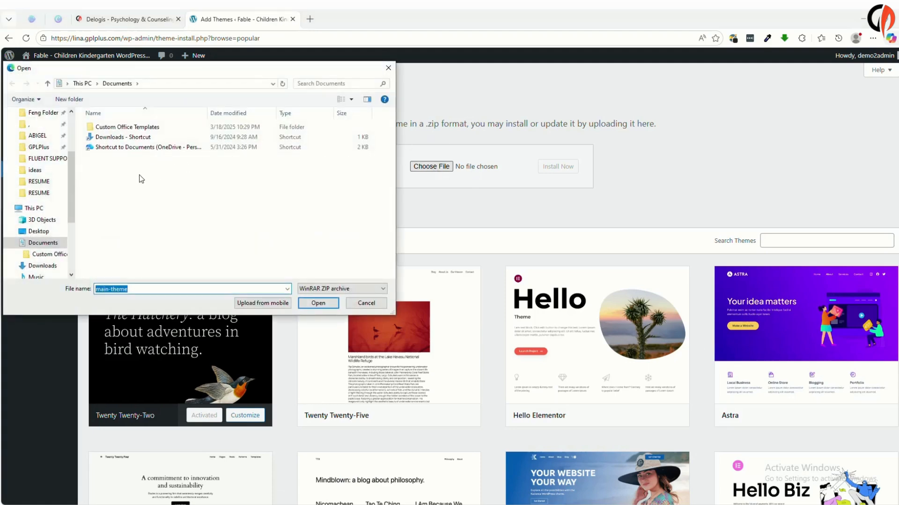
pyautogui.scroll(3, 75, 206)
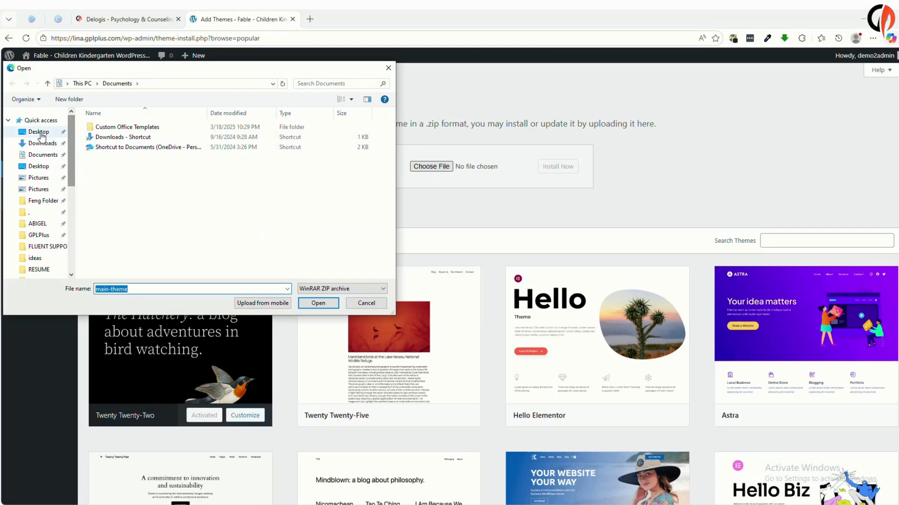
pyautogui.click(37, 133)
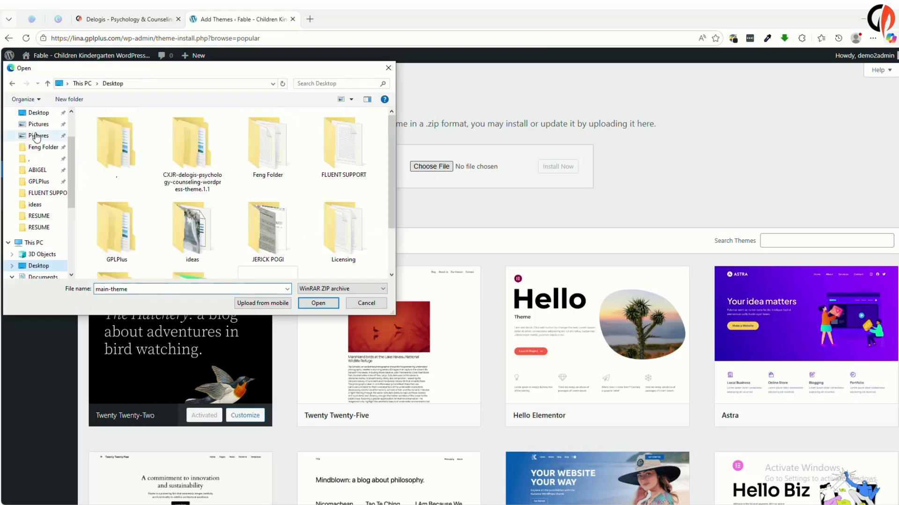
pyautogui.doubleClick(190, 132)
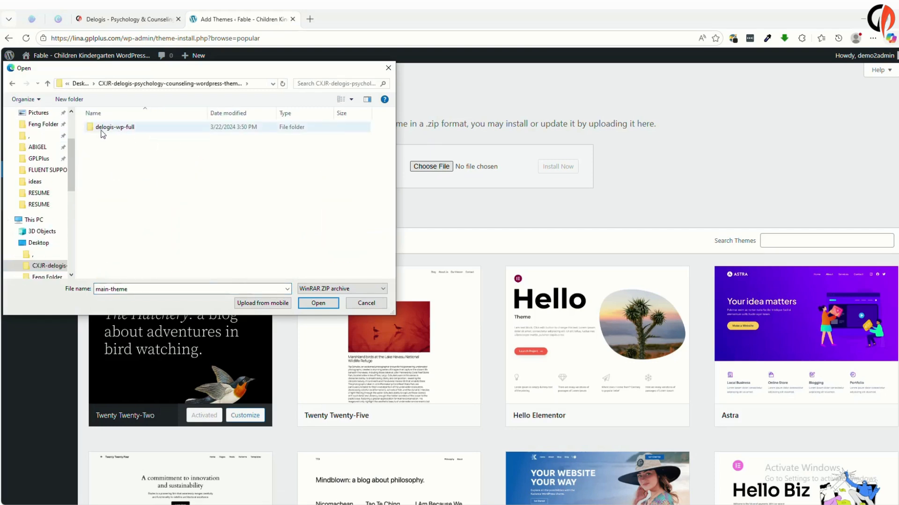
pyautogui.doubleClick(126, 130)
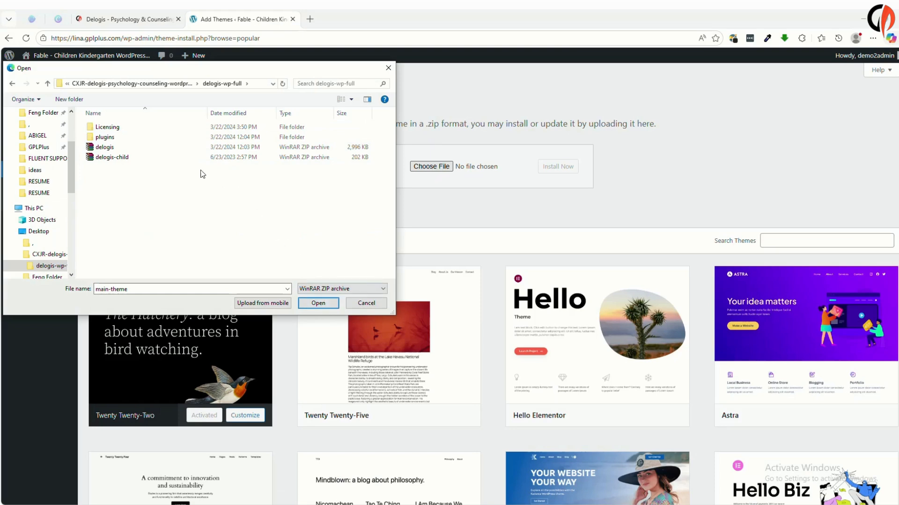
pyautogui.click(109, 147)
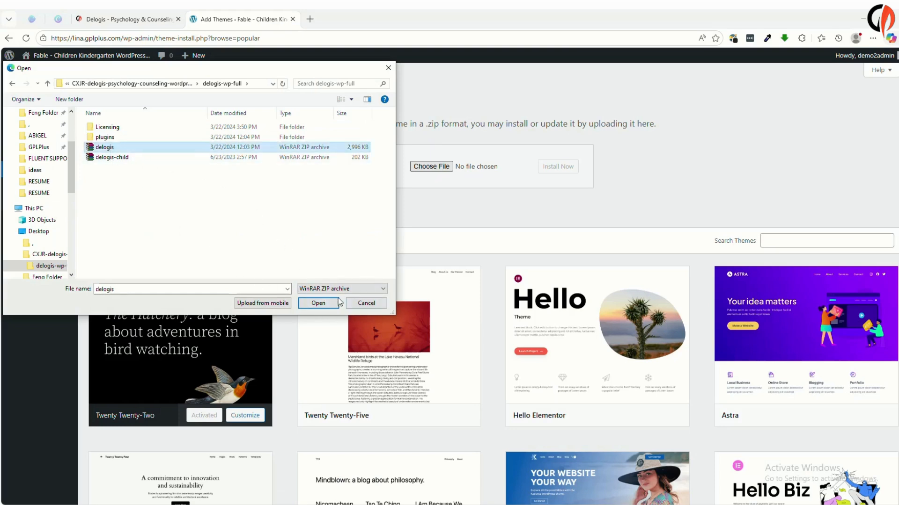
pyautogui.click(316, 307)
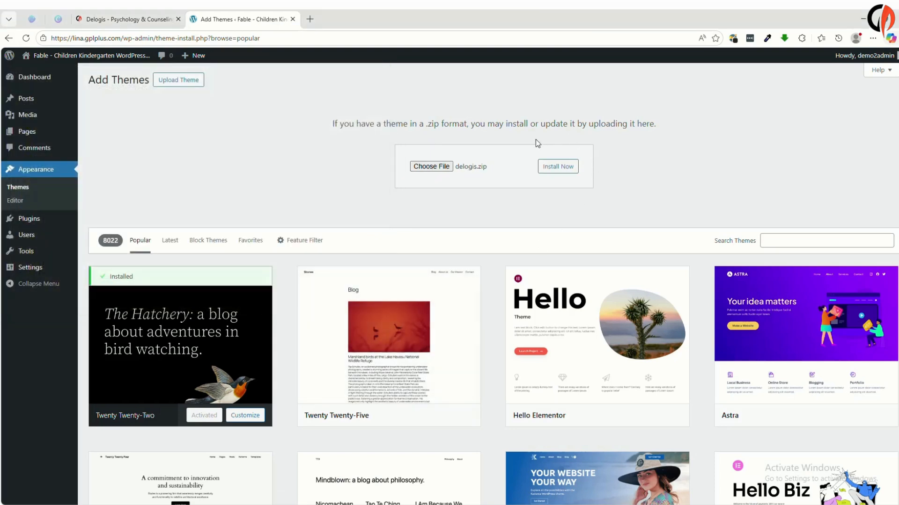
pyautogui.click(557, 170)
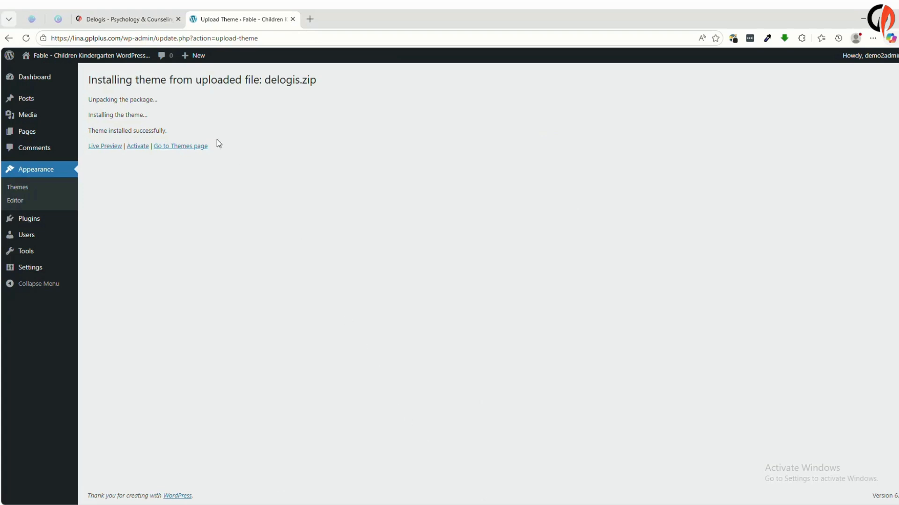
pyautogui.click(142, 147)
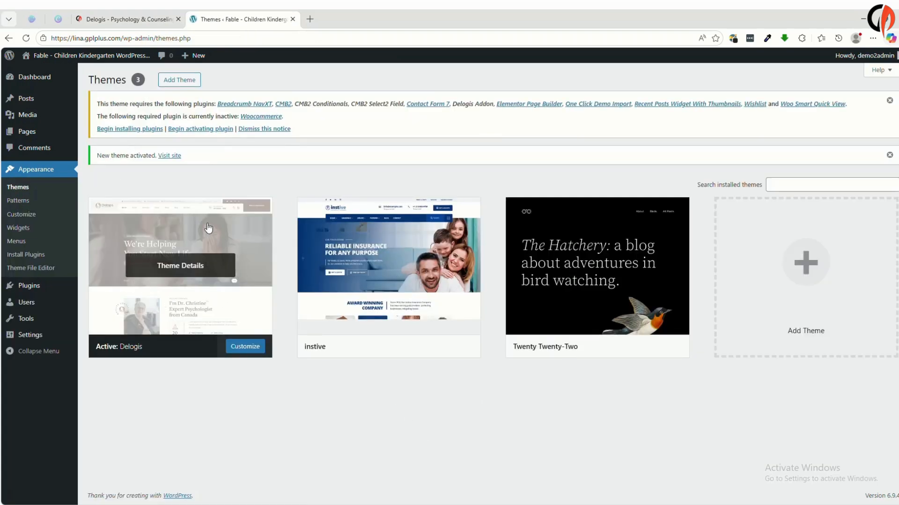
# Begin installing the plugins required by the theme, selecting all of them and applying the Install bulk action.
pyautogui.click(151, 129)
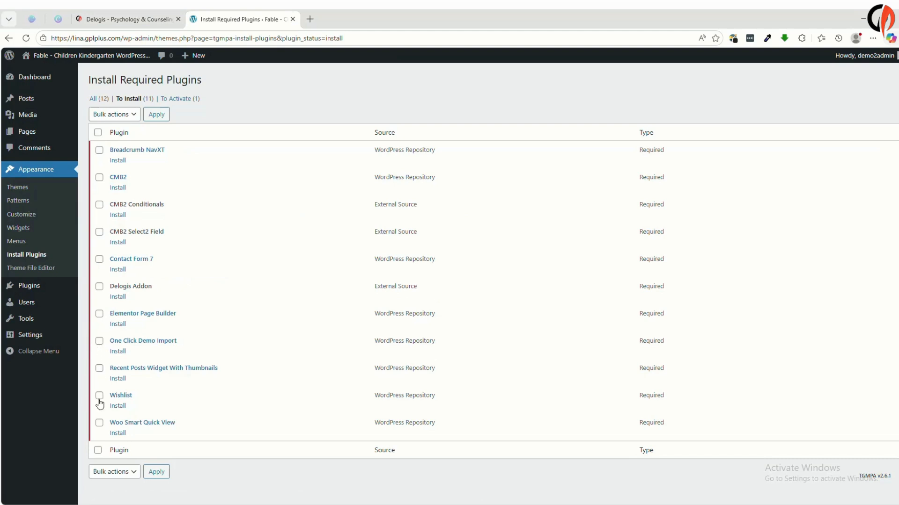
pyautogui.click(97, 450)
pyautogui.click(113, 115)
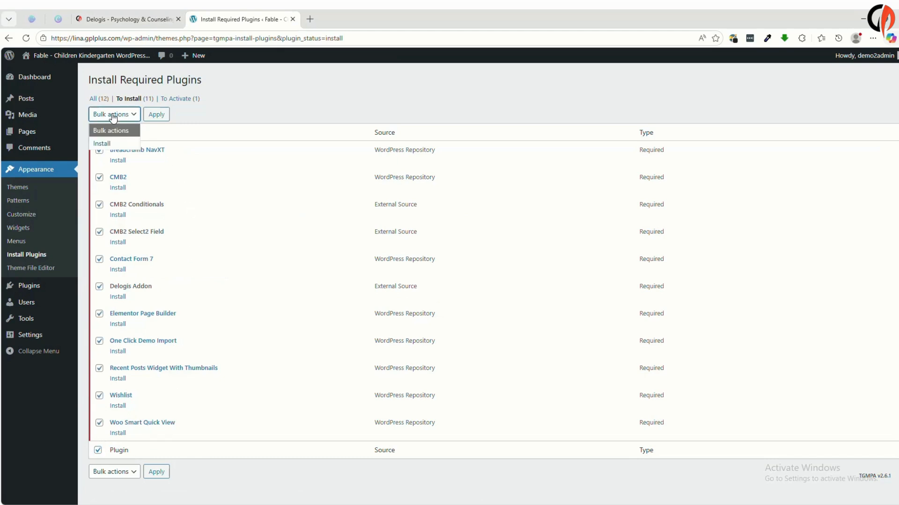
pyautogui.click(111, 146)
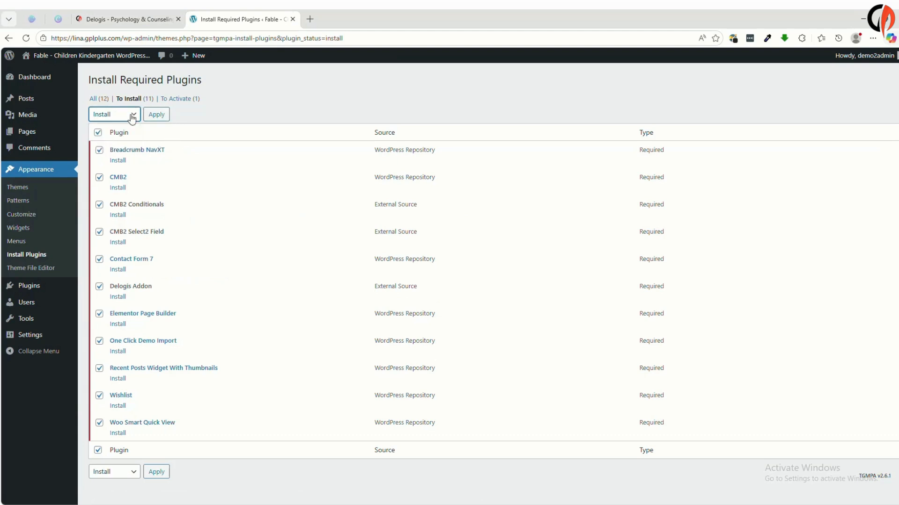
pyautogui.click(156, 115)
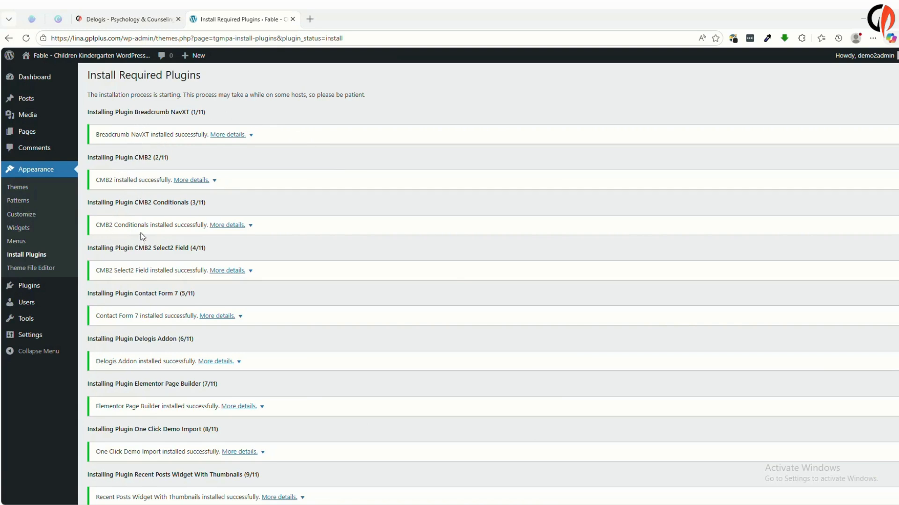
# Return to the required plugins installer, bulk-activate all listed plugins, and go back to the Dashboard.
pyautogui.scroll(-1, 115, 233)
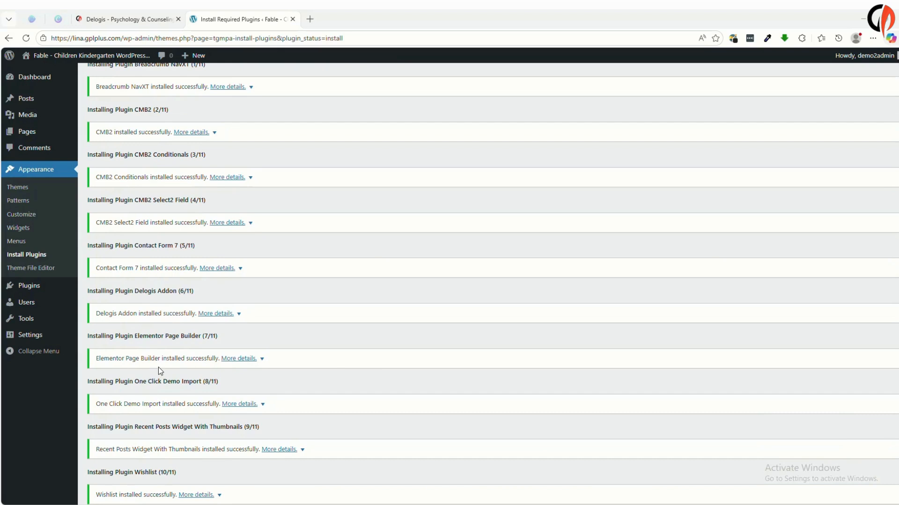
pyautogui.scroll(-1, 158, 367)
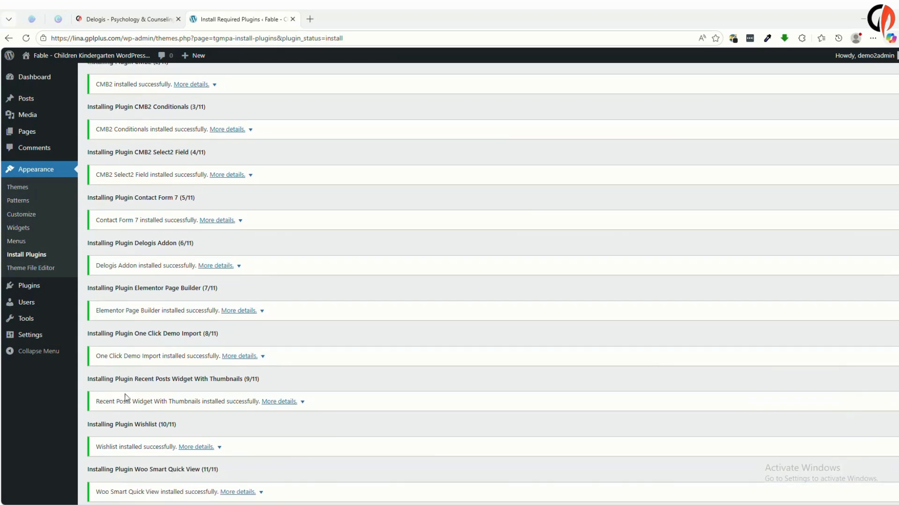
pyautogui.scroll(-1, 156, 407)
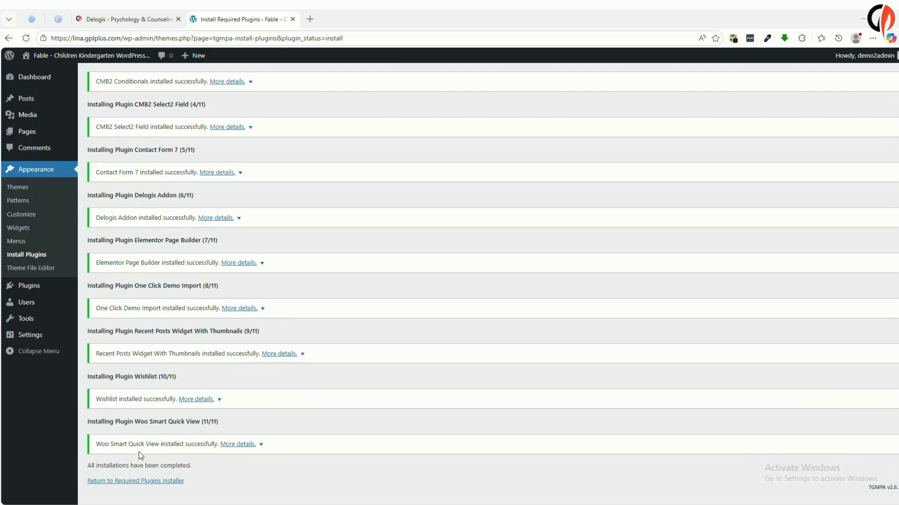
pyautogui.click(138, 482)
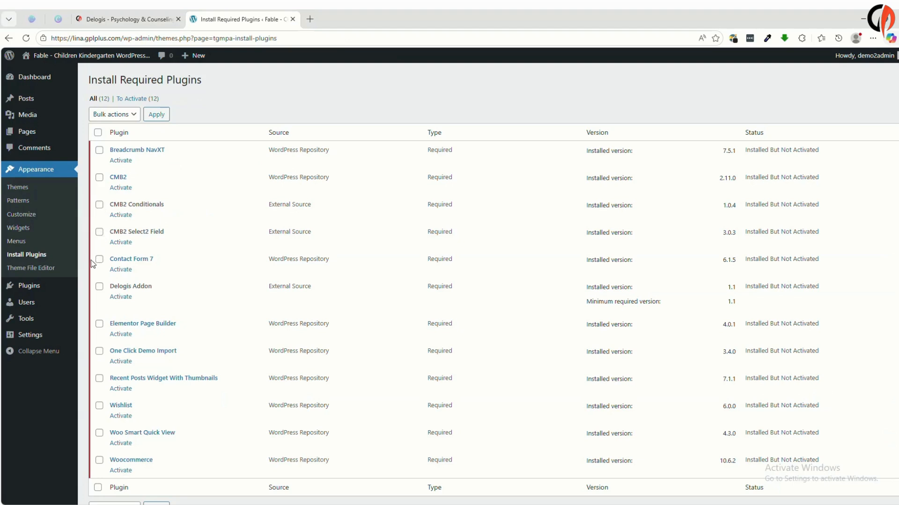
pyautogui.moveTo(74, 288)
pyautogui.scroll(-1, 74, 291)
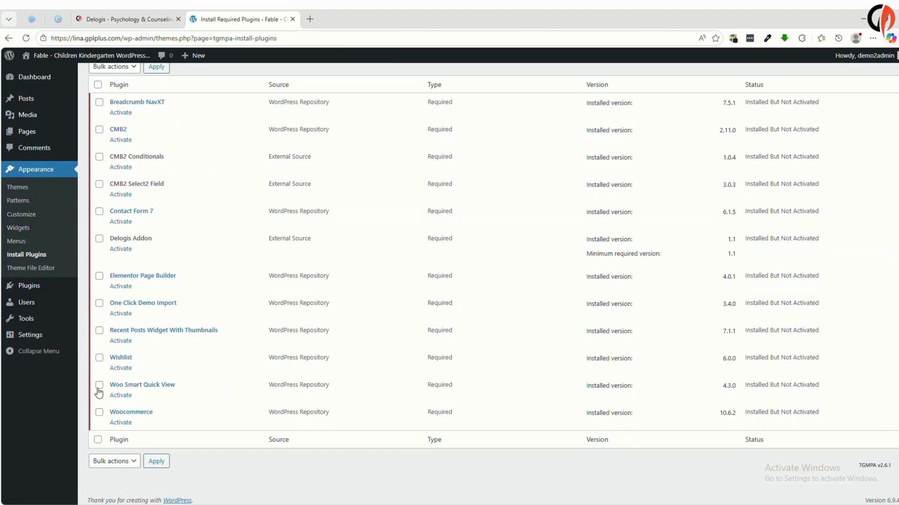
pyautogui.click(97, 440)
pyautogui.scroll(1, 234, 343)
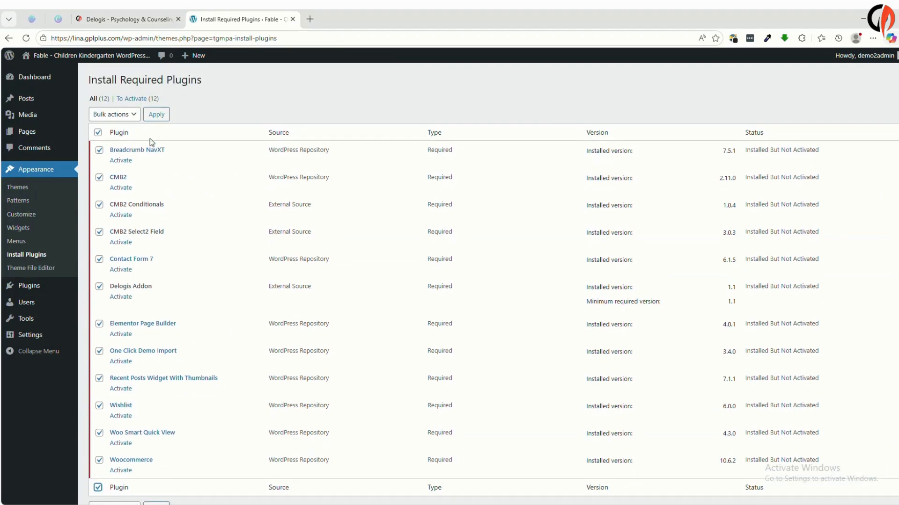
pyautogui.click(111, 117)
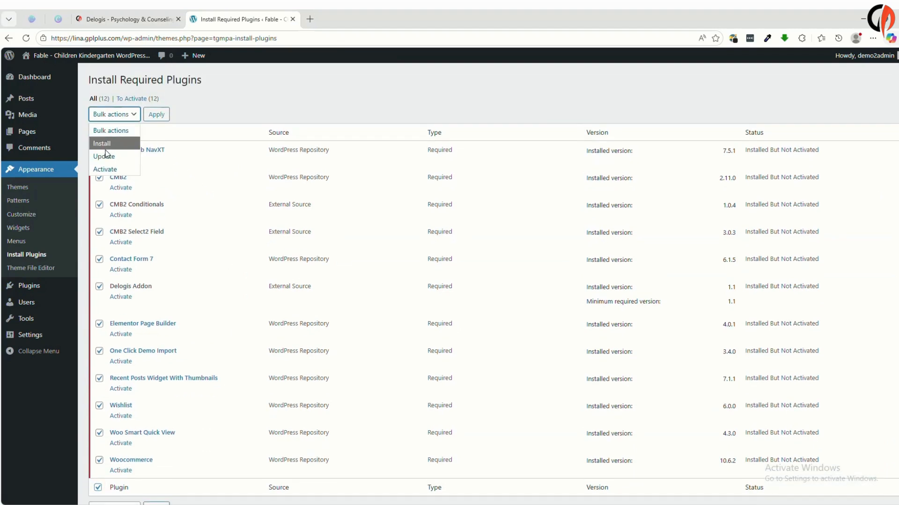
pyautogui.click(110, 171)
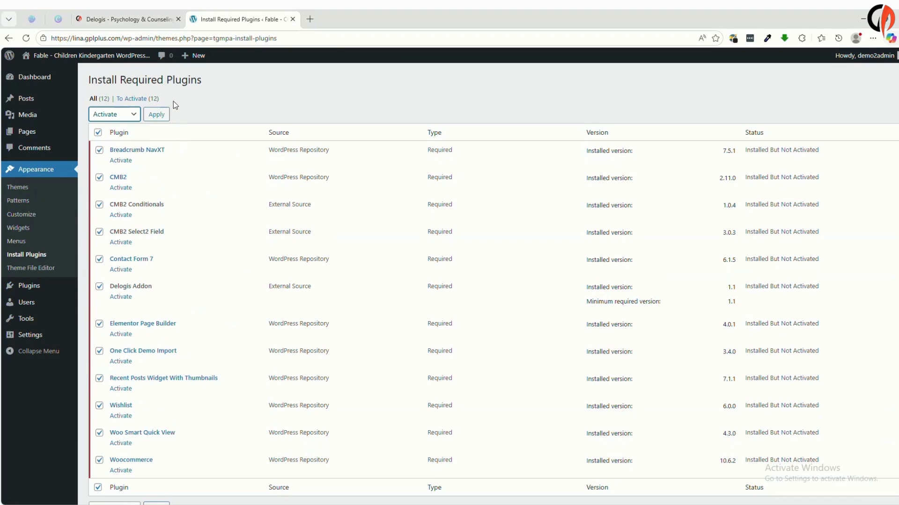
pyautogui.click(156, 115)
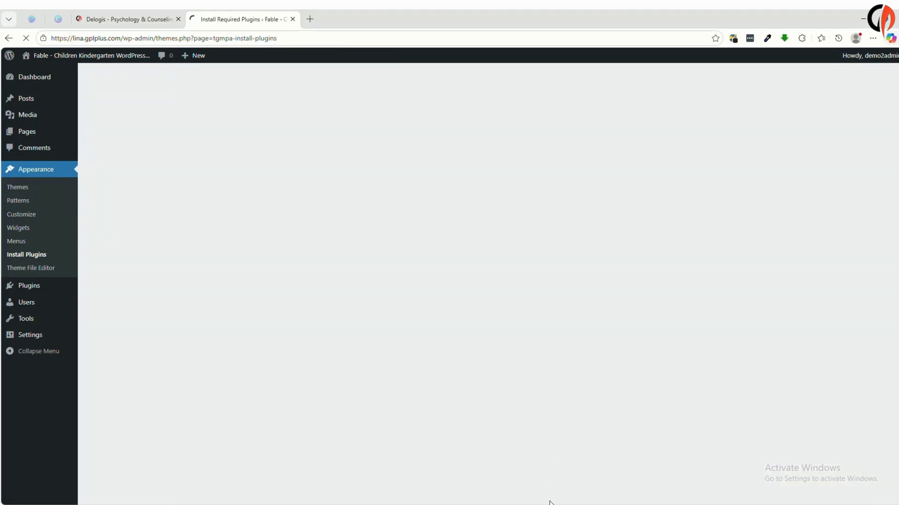
pyautogui.click(37, 77)
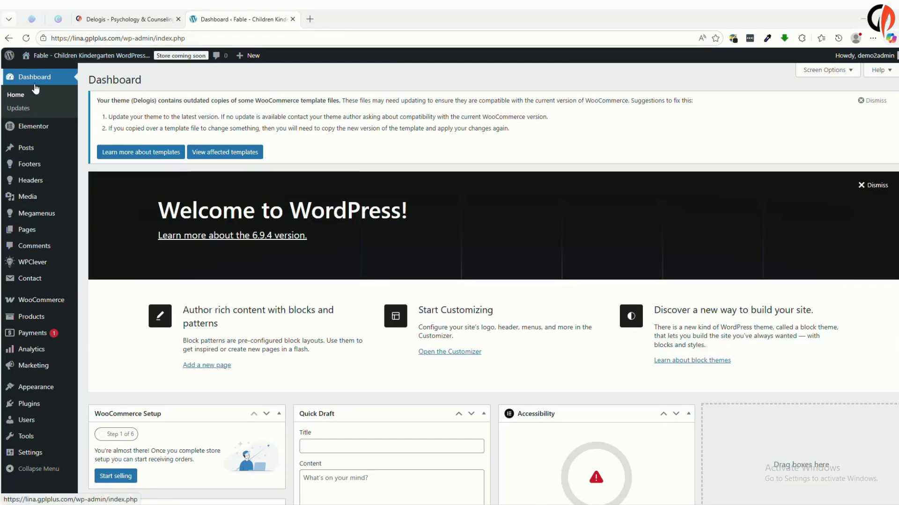
# Import the Delogis demo data with One Click Demo Import, including the recommended WPForms, All in One SEO and MonsterInsights plugins.
pyautogui.scroll(-1, 19, 159)
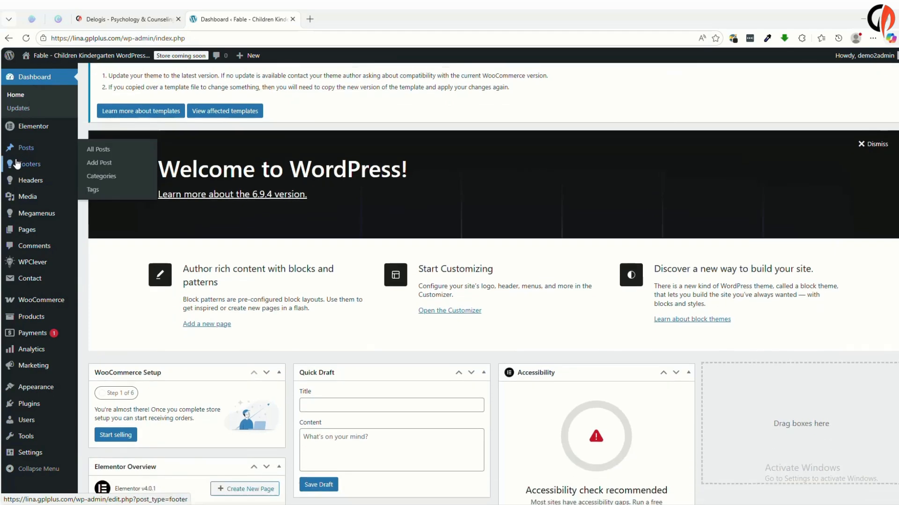
pyautogui.moveTo(24, 313)
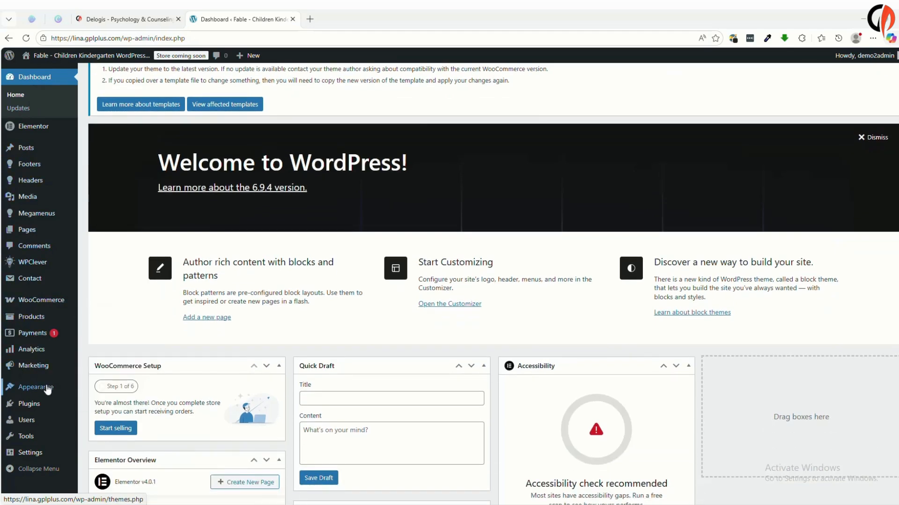
pyautogui.moveTo(32, 390)
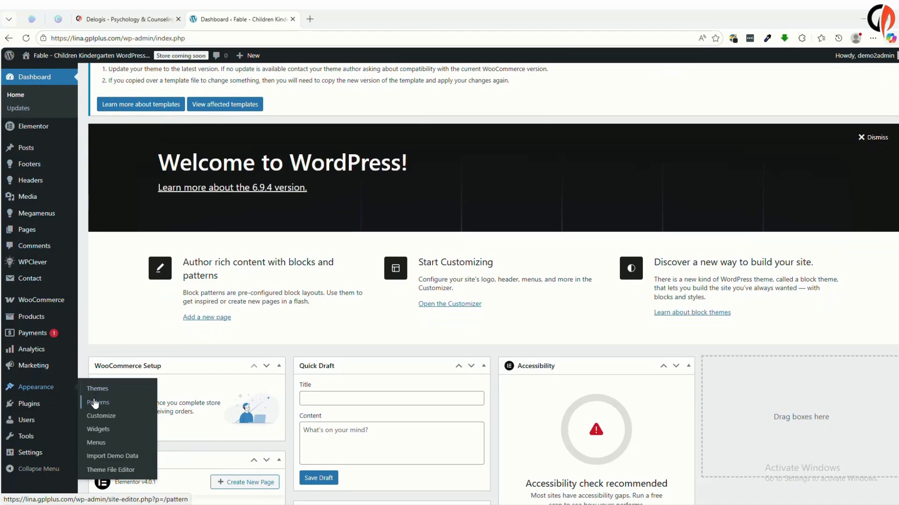
pyautogui.click(107, 455)
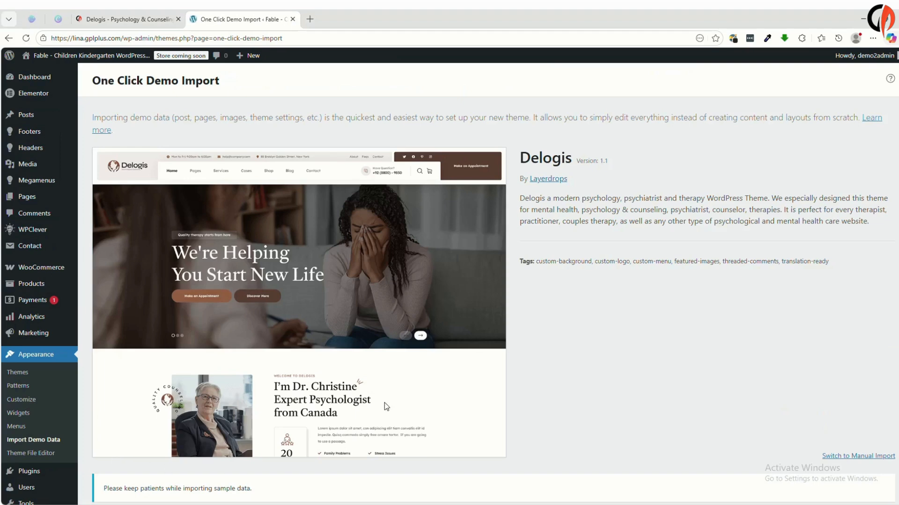
pyautogui.scroll(-3, 120, 280)
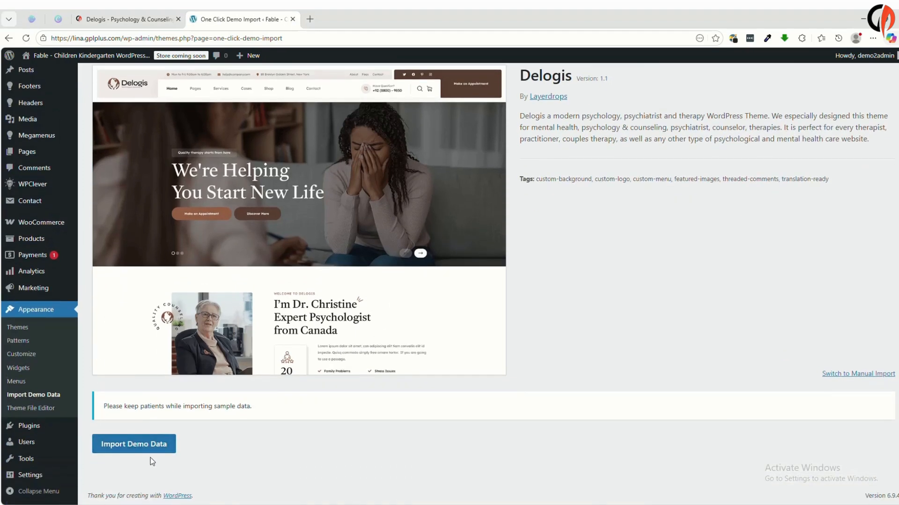
pyautogui.click(156, 448)
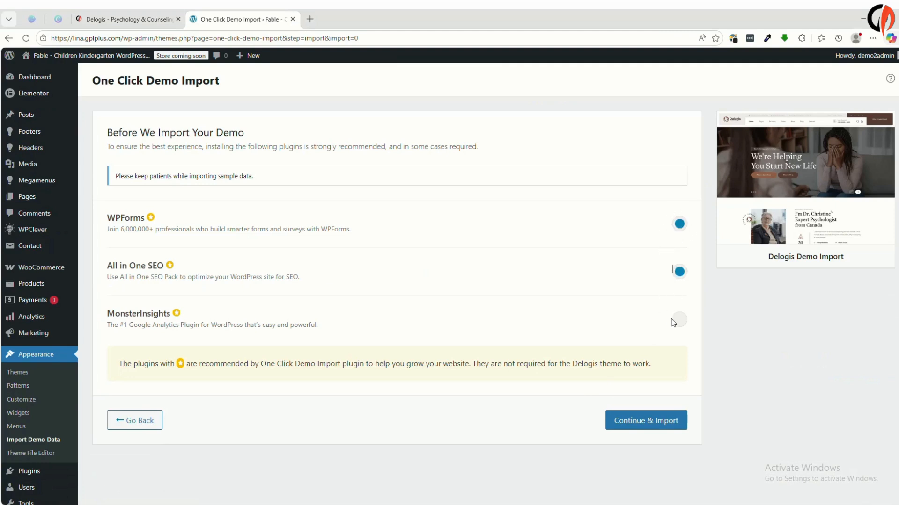
pyautogui.click(673, 427)
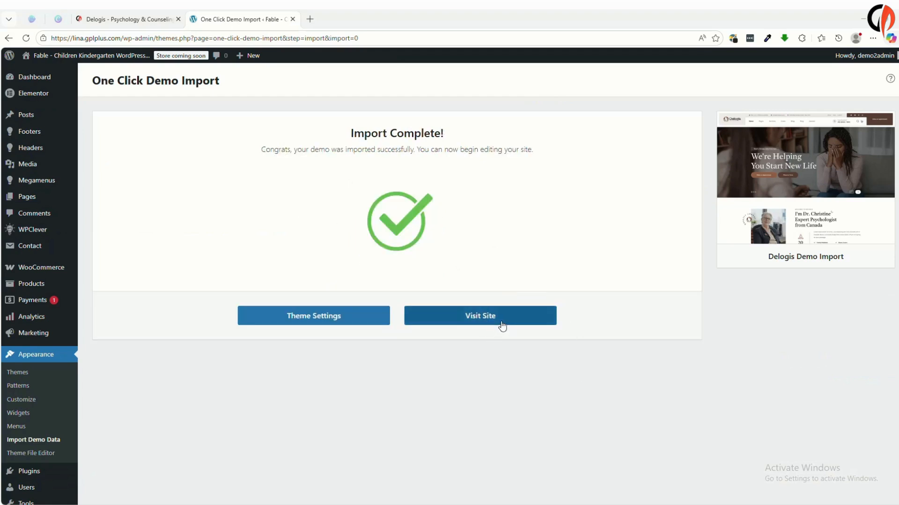
# Visit the live site and examine the imported home page's sections, from the hero banner to the blog articles and back up.
pyautogui.click(502, 325)
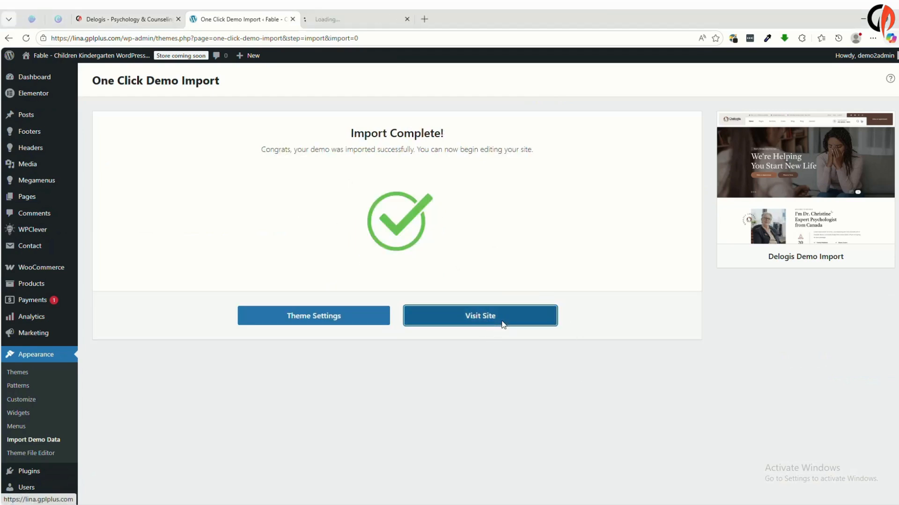
pyautogui.click(348, 17)
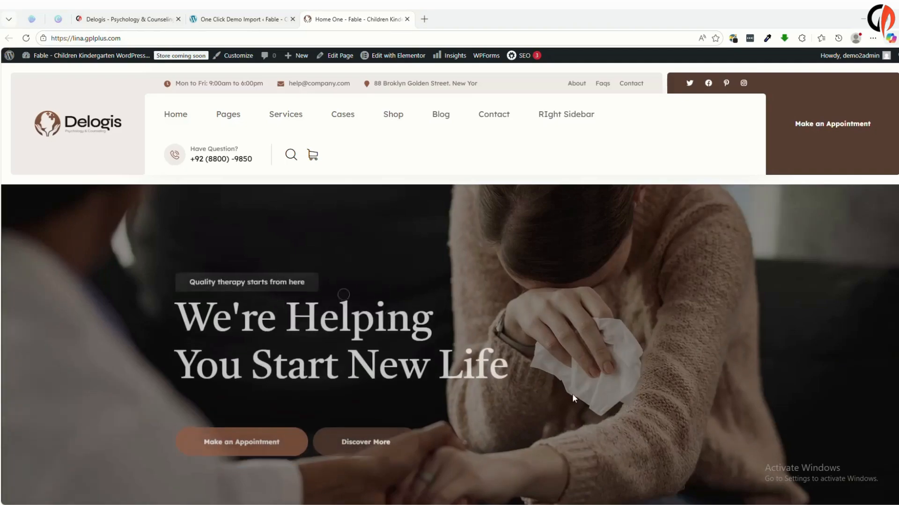
pyautogui.scroll(-7, 456, 234)
pyautogui.scroll(-20, 424, 288)
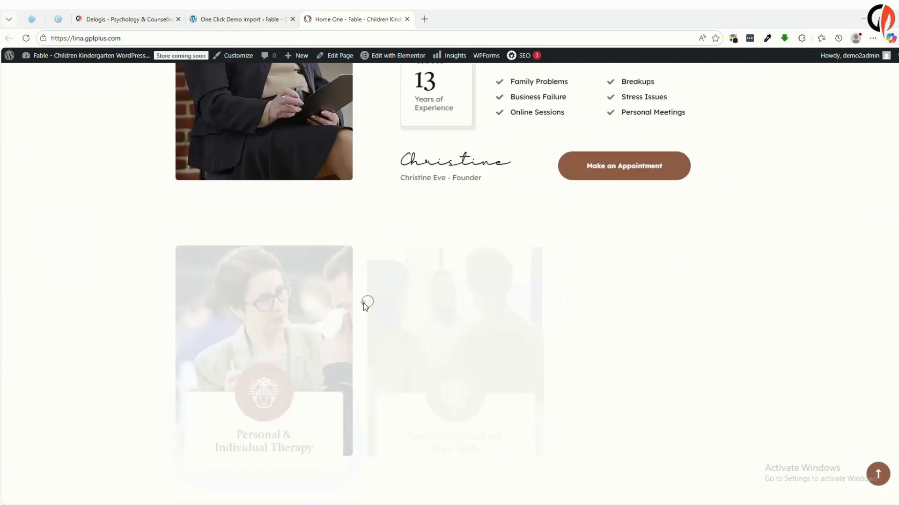
pyautogui.scroll(-20, 377, 331)
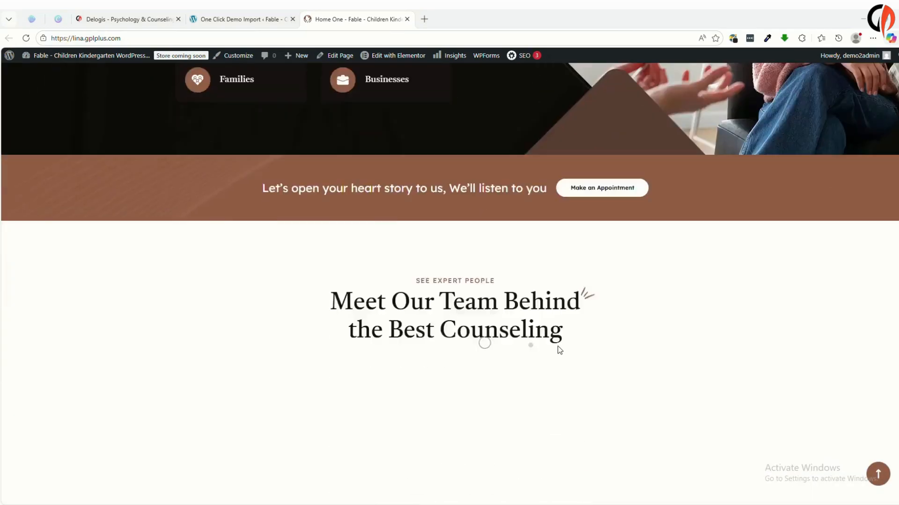
pyautogui.scroll(-18, 533, 357)
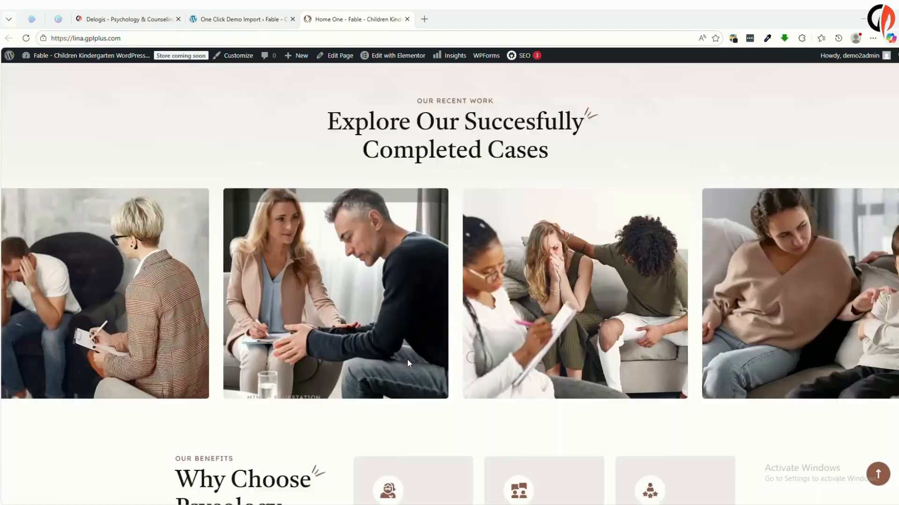
pyautogui.scroll(-12, 386, 353)
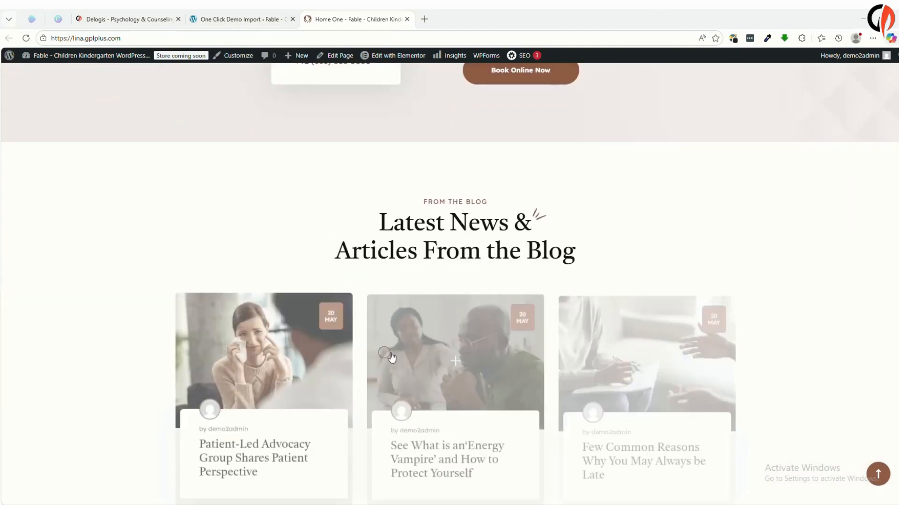
pyautogui.scroll(5, 353, 360)
pyautogui.scroll(20, 353, 360)
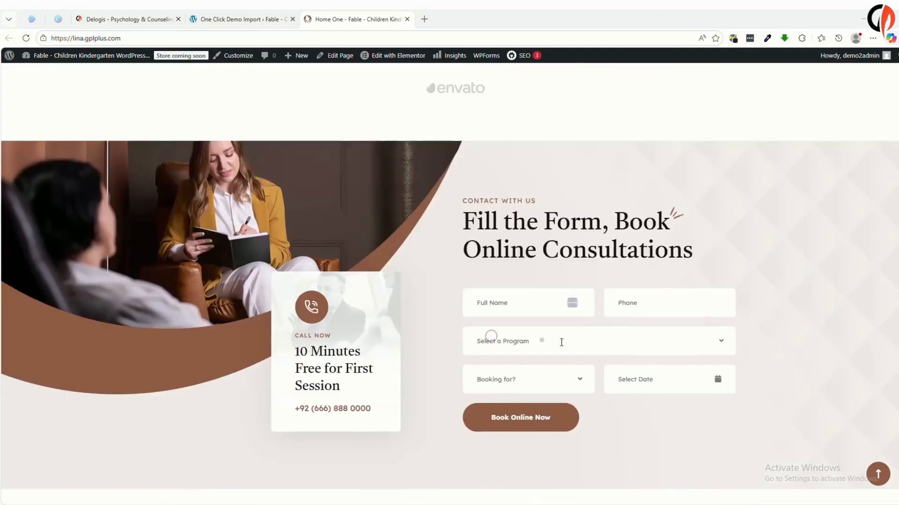
pyautogui.scroll(15, 581, 372)
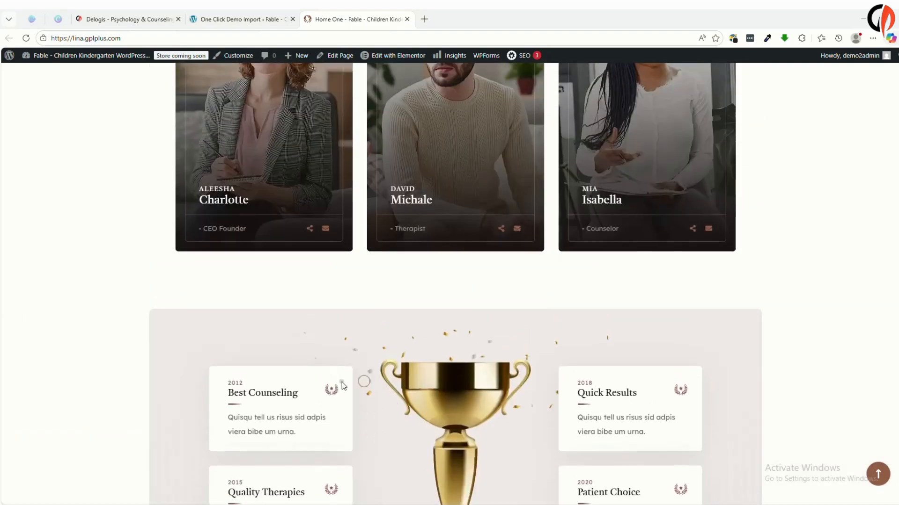
pyautogui.scroll(15, 352, 405)
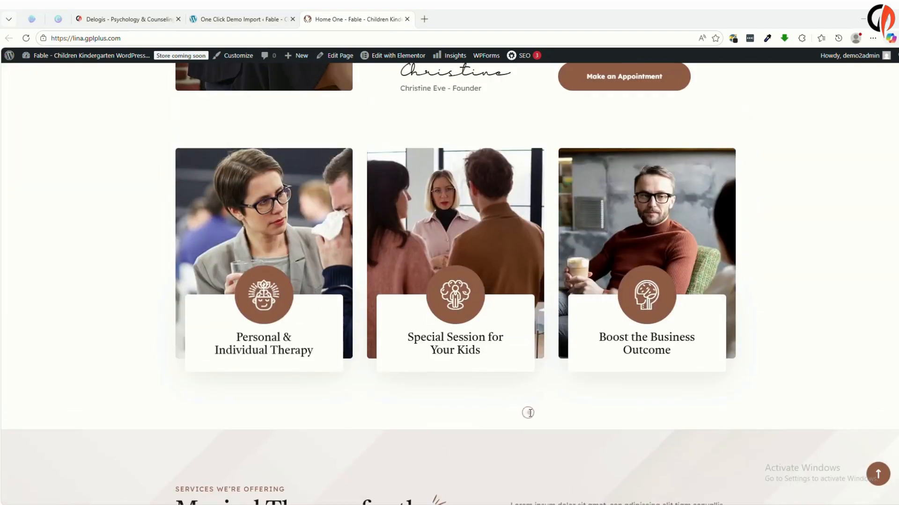